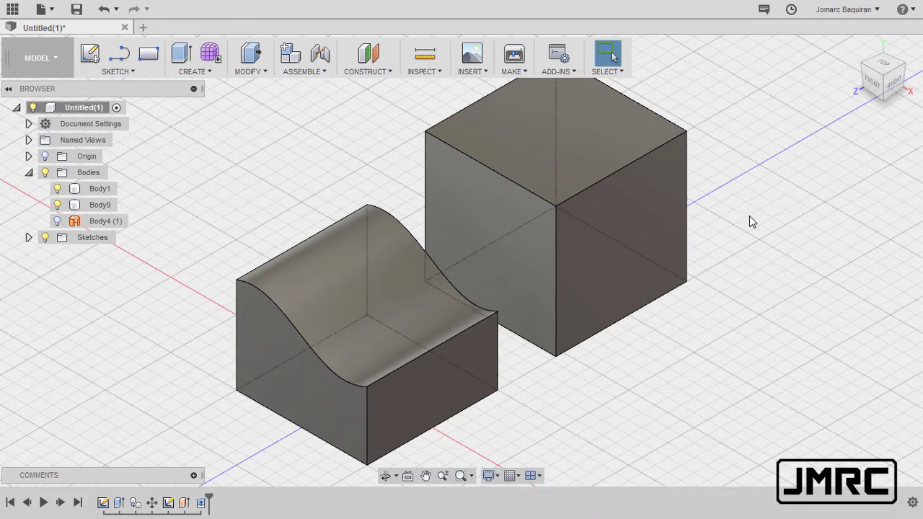
- Open the MODIFY menu above the cube and the wave-topped block
{"action": "left_click", "coordinate": [250, 72]}
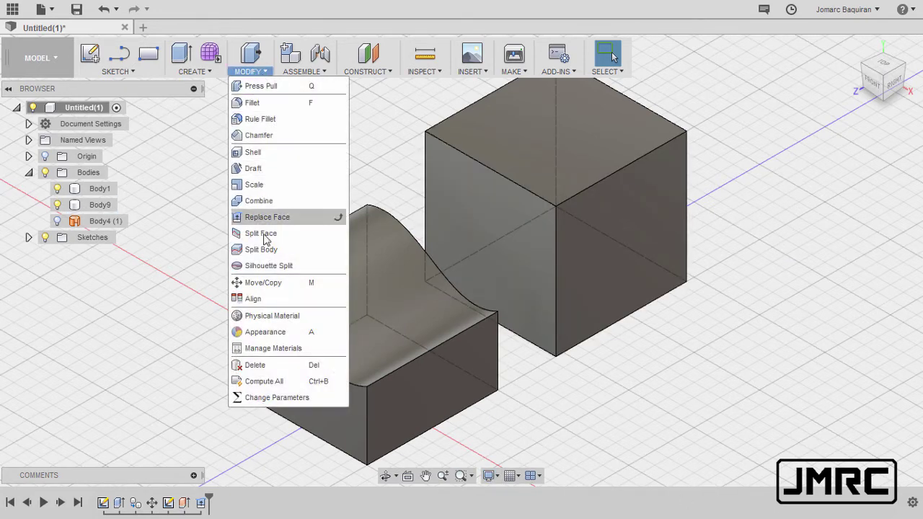
- Start Silhouette Split and try the cube's top face, then its top edge, as view direction, clearing each
{"action": "left_click", "coordinate": [269, 265]}
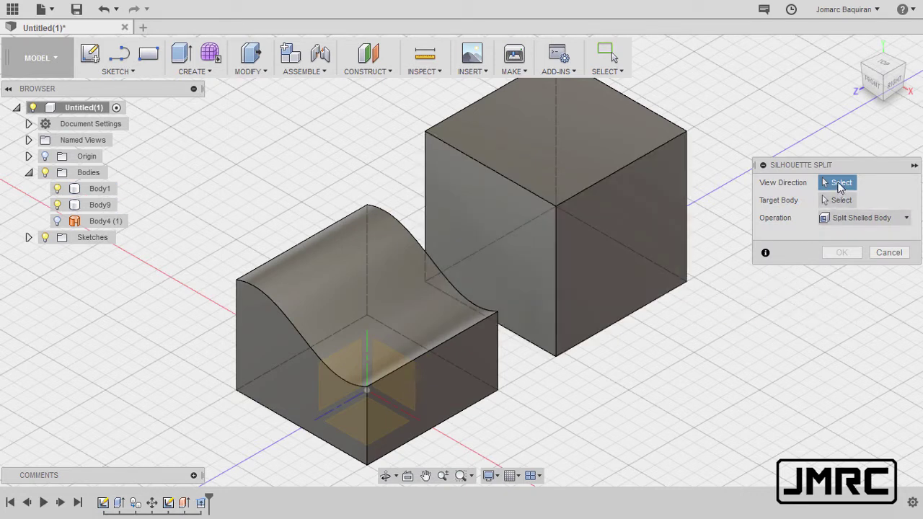
{"action": "left_click", "coordinate": [583, 155]}
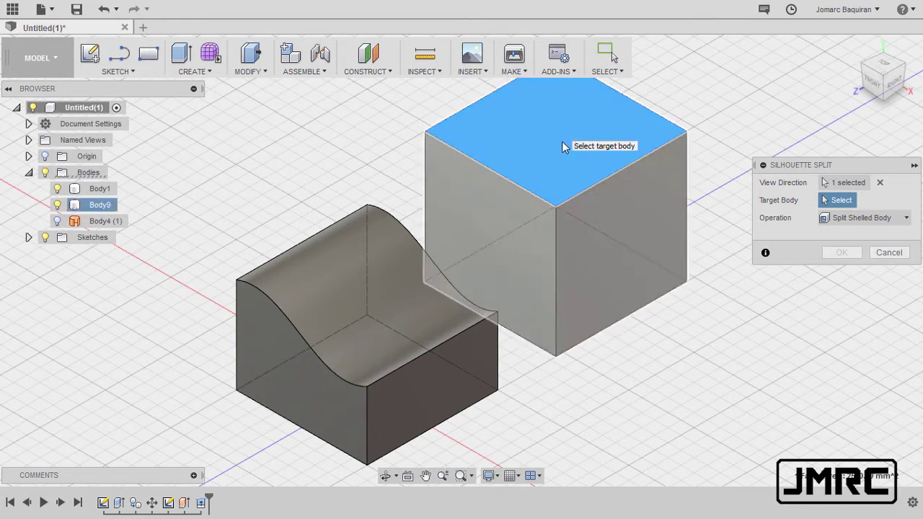
{"action": "left_click", "coordinate": [879, 182]}
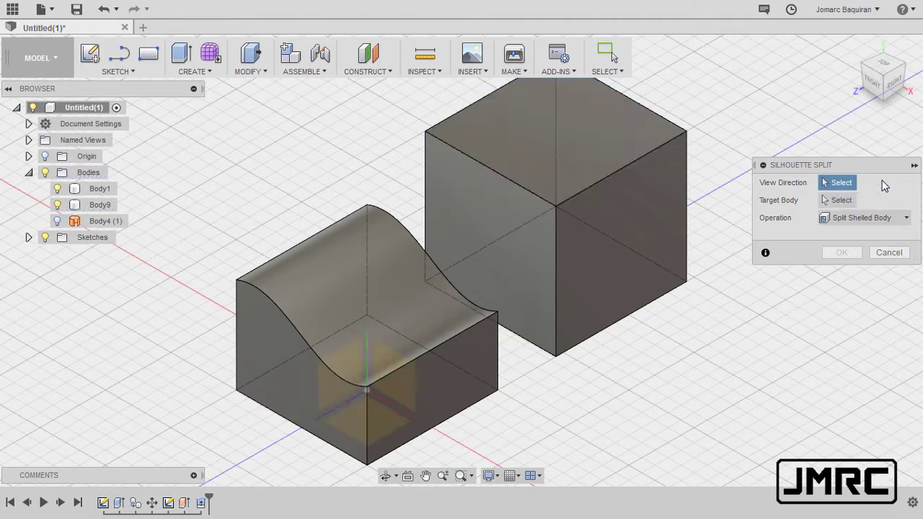
{"action": "left_click", "coordinate": [622, 169]}
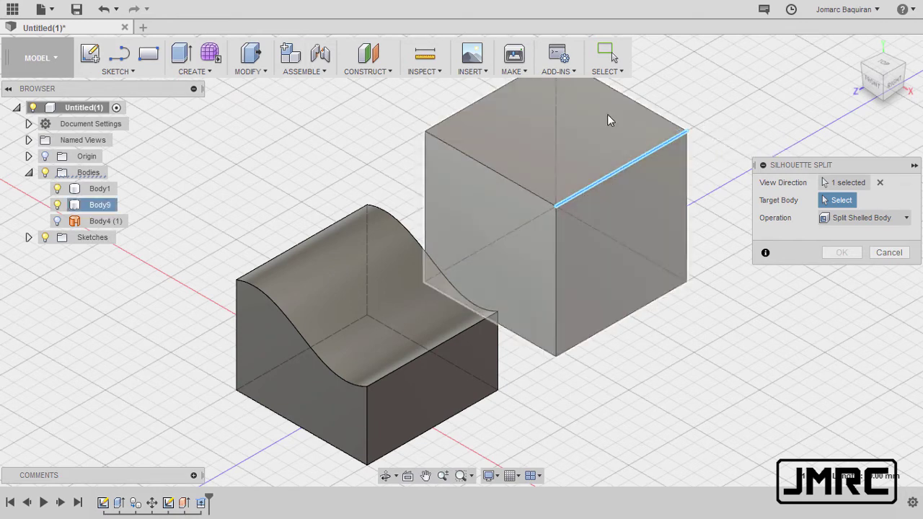
{"action": "left_click", "coordinate": [880, 184]}
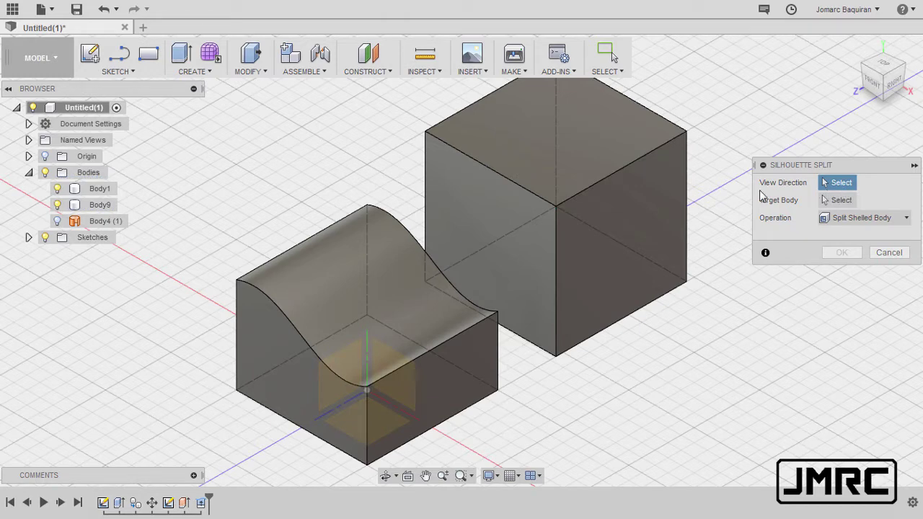
- Split the cube with Split Solid Body, using its top face as view direction, into Body9 and Body13
{"action": "left_click", "coordinate": [583, 146]}
{"action": "middle_click_drag", "start_coordinate": [654, 160], "coordinate": [648, 179], "text": "shift"}
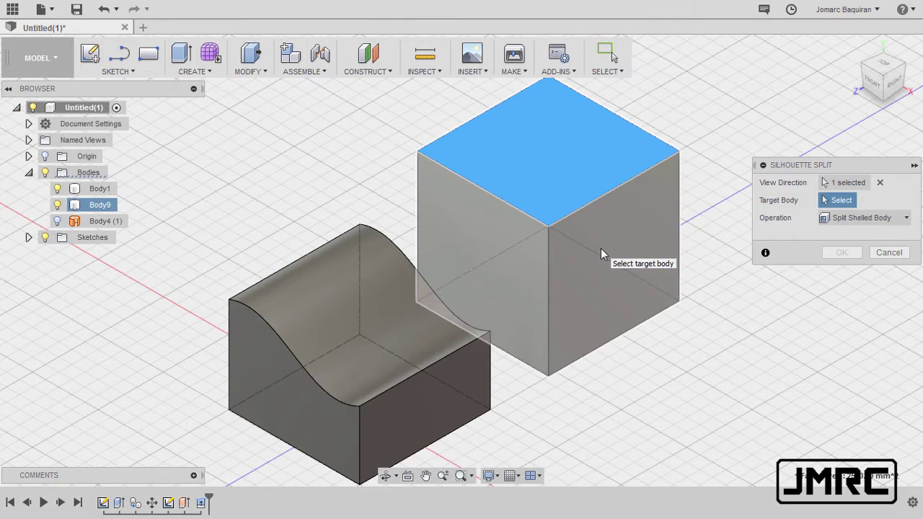
{"action": "left_click", "coordinate": [861, 219]}
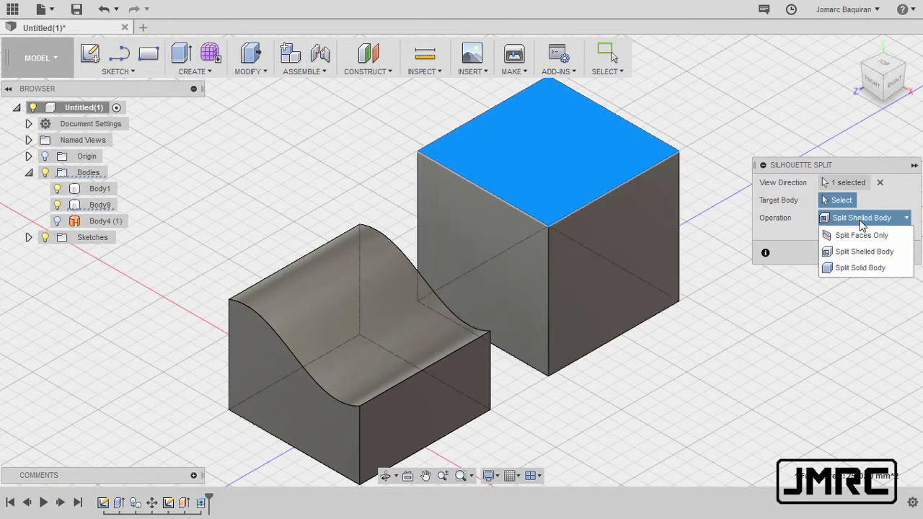
{"action": "left_click", "coordinate": [861, 267]}
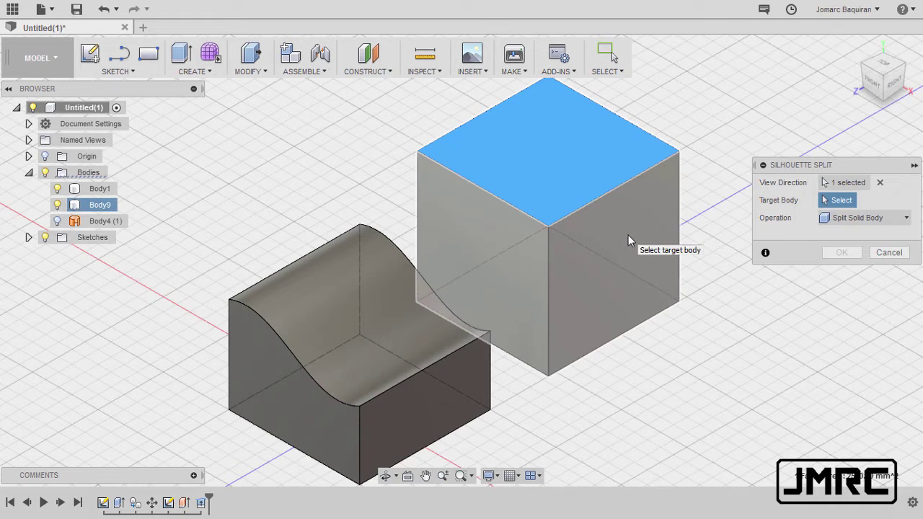
{"action": "left_click", "coordinate": [628, 241]}
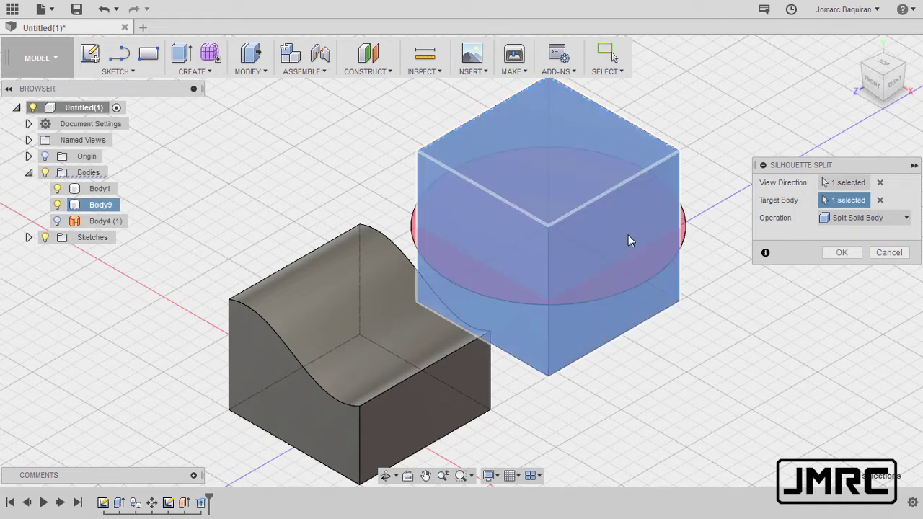
{"action": "middle_click_drag", "start_coordinate": [627, 279], "coordinate": [656, 329], "text": "shift"}
{"action": "left_click", "coordinate": [854, 48]}
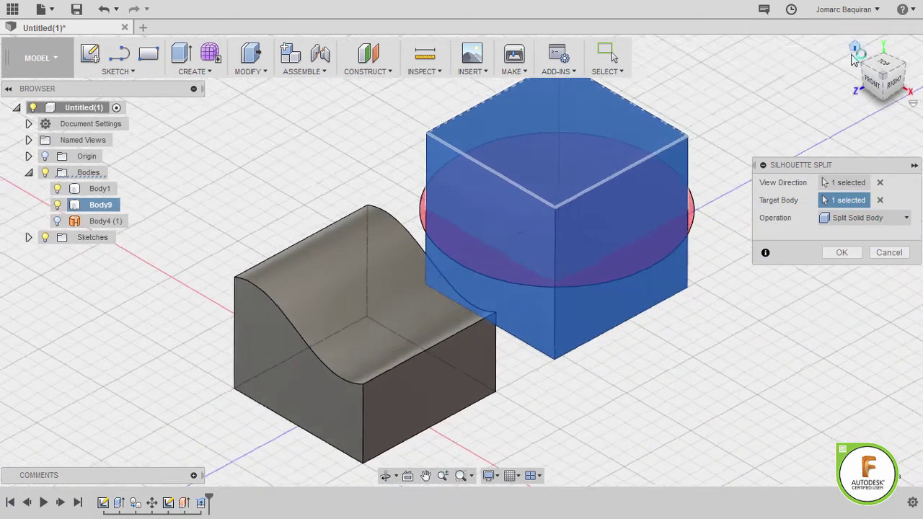
{"action": "left_click", "coordinate": [841, 252]}
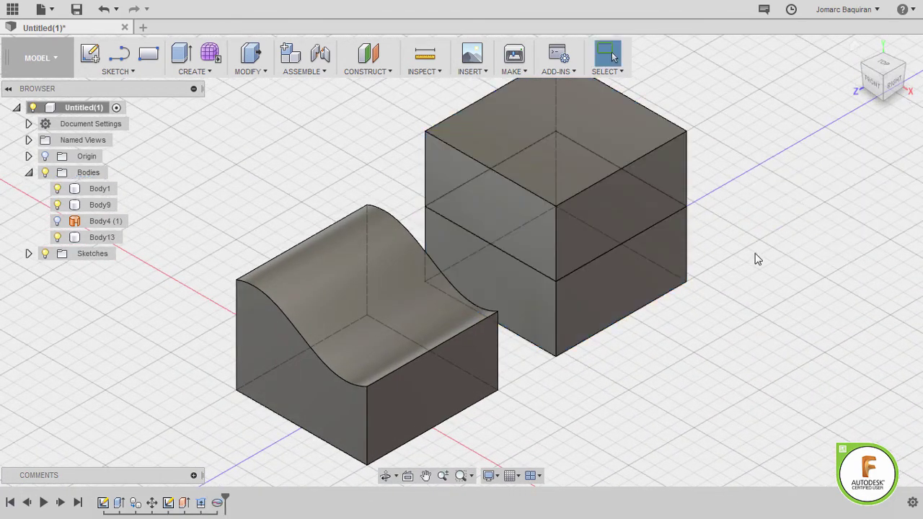
- Check the Body9 and Body13 halves, then repeat the Silhouette Split command
{"action": "left_click", "coordinate": [102, 206]}
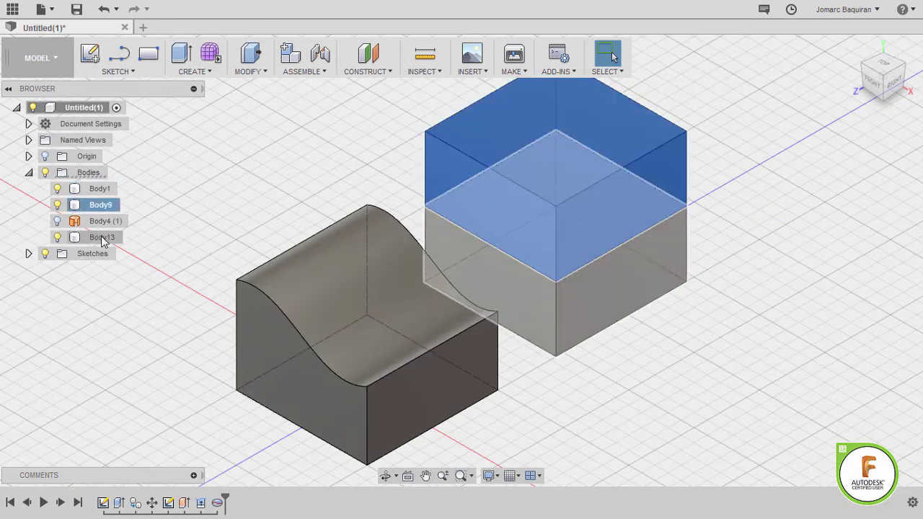
{"action": "left_click", "coordinate": [101, 238]}
{"action": "left_click", "coordinate": [240, 184]}
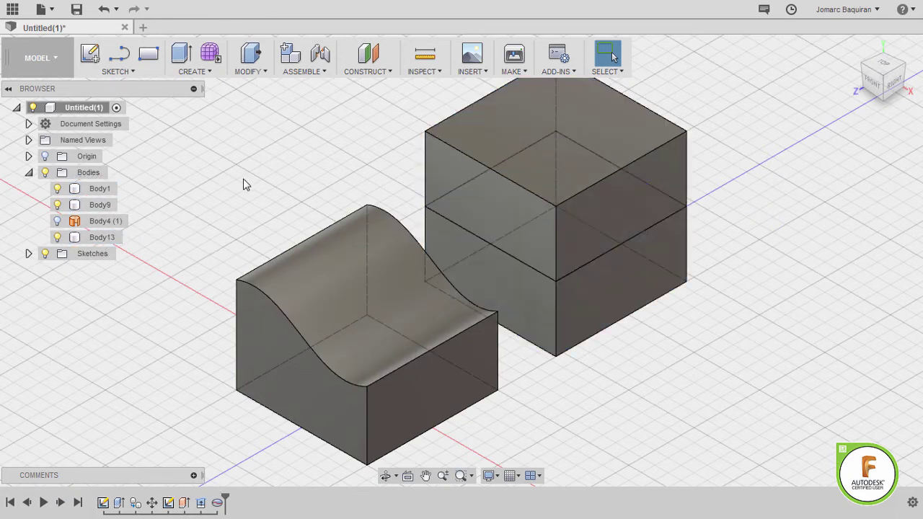
{"action": "right_click", "coordinate": [751, 232]}
{"action": "left_click", "coordinate": [758, 191]}
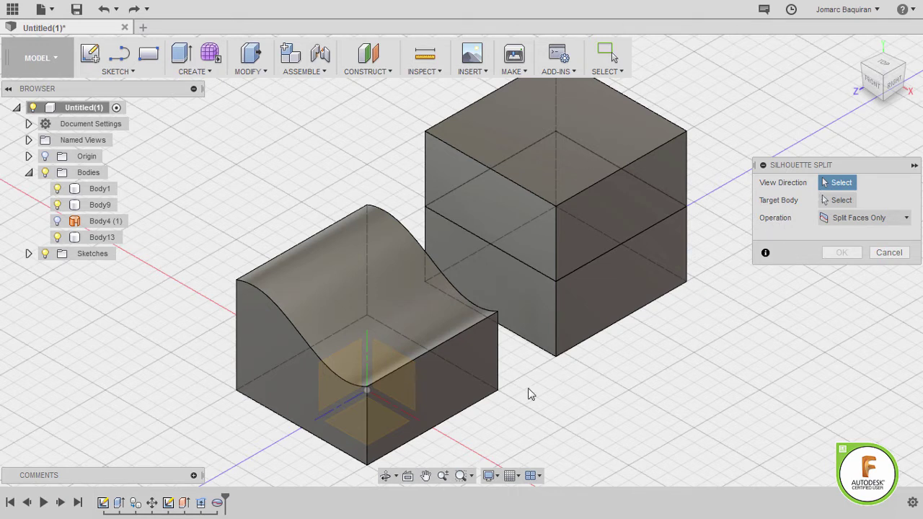
- Split Body1's faces only, using its vertical edge as the view direction
{"action": "left_click", "coordinate": [367, 416]}
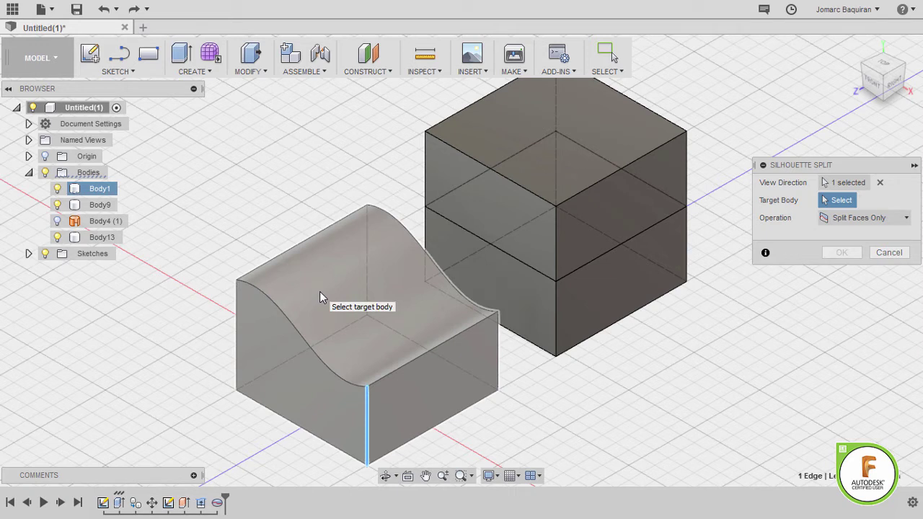
{"action": "left_click", "coordinate": [411, 356]}
{"action": "left_click", "coordinate": [860, 218]}
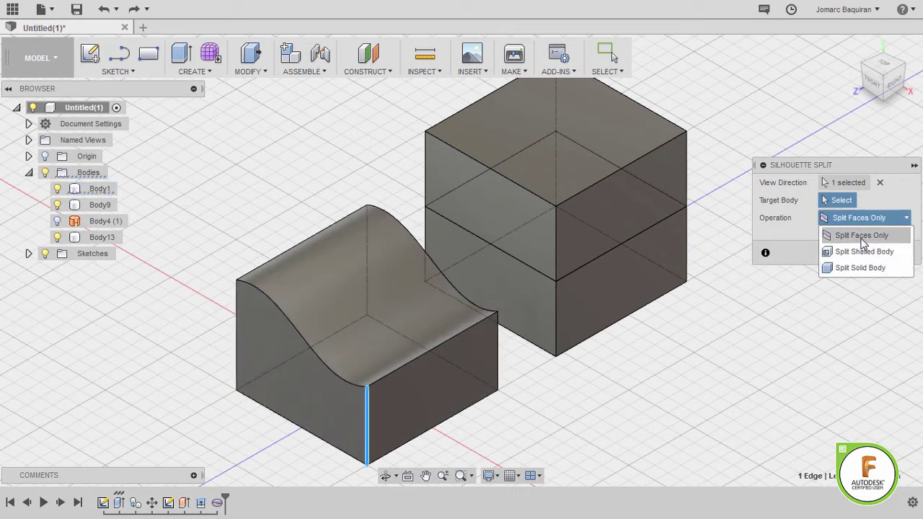
{"action": "left_click", "coordinate": [860, 237]}
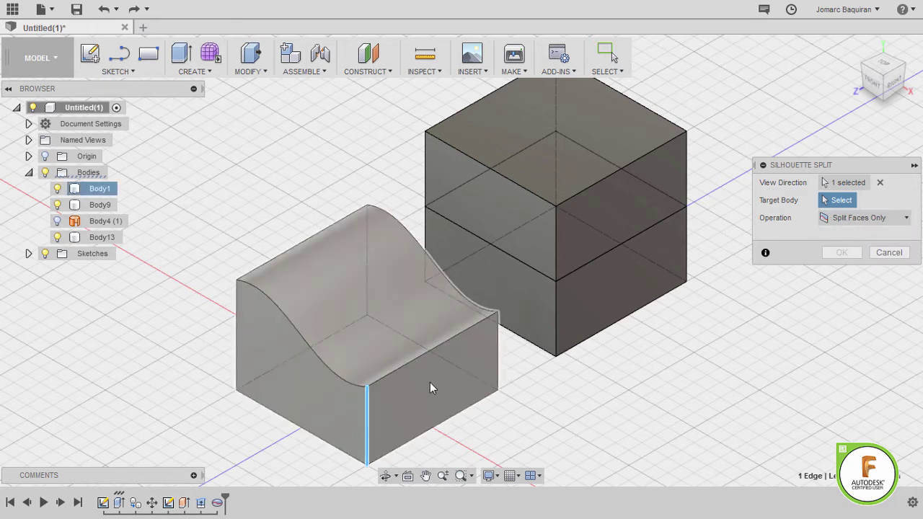
{"action": "left_click", "coordinate": [422, 388]}
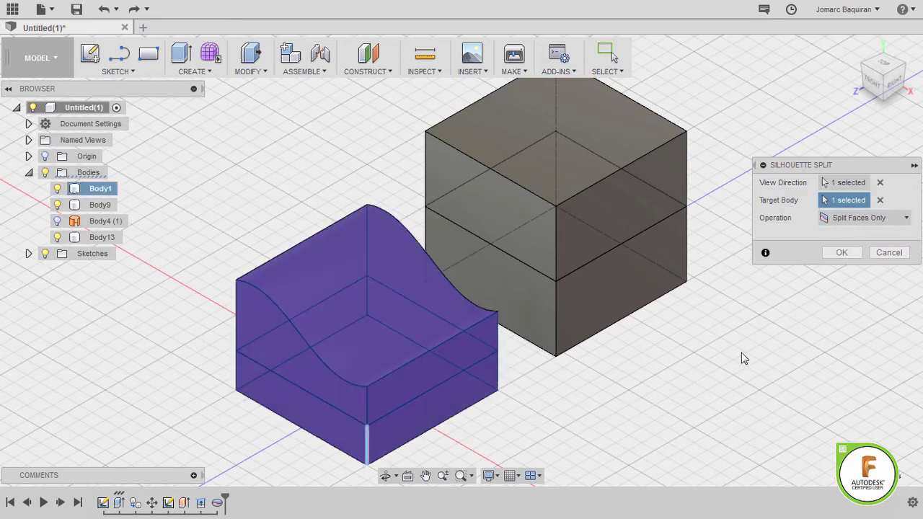
{"action": "left_click", "coordinate": [841, 252]}
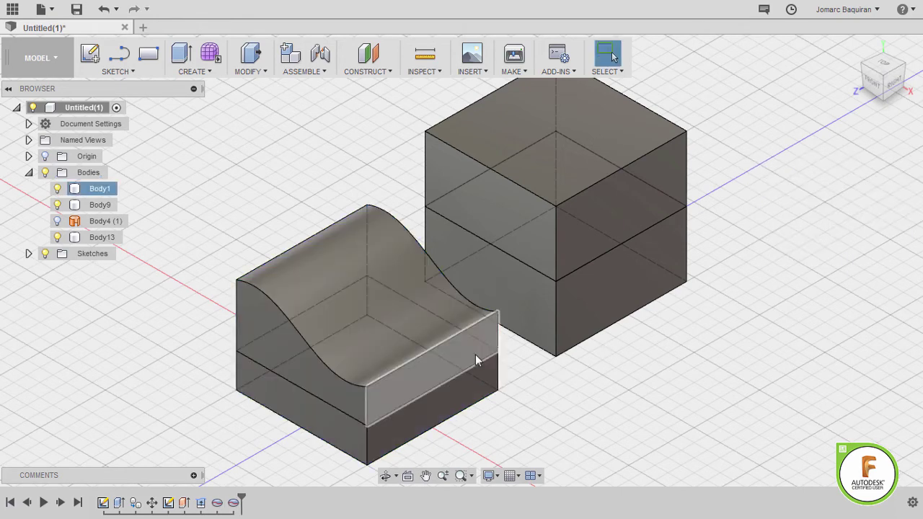
{"action": "scroll", "coordinate": [447, 346], "scroll_direction": "down", "scroll_amount": 1}
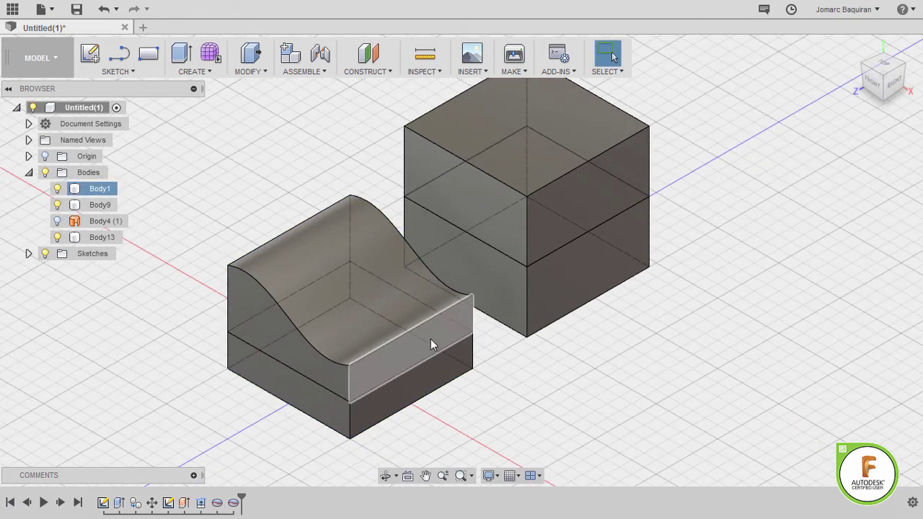
- Extrude the wave block's front face outward by 17 mm
{"action": "key", "text": "e"}
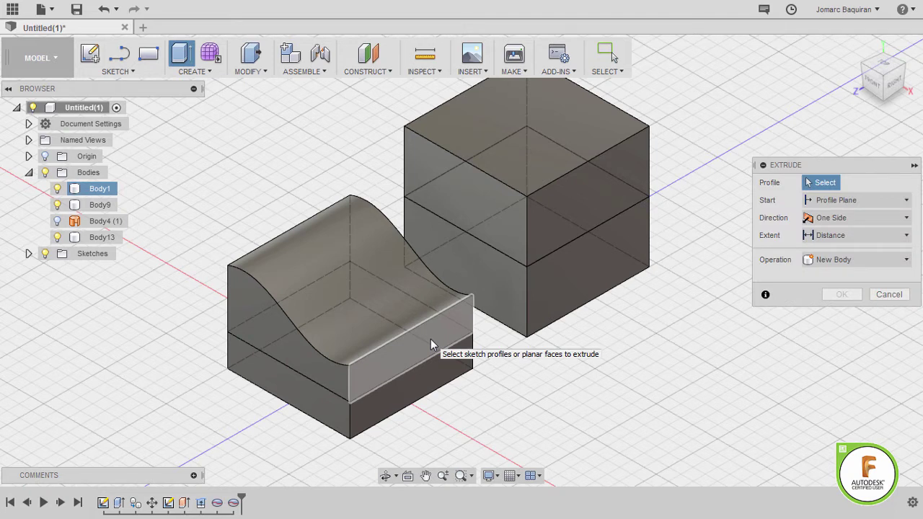
{"action": "left_click", "coordinate": [431, 341]}
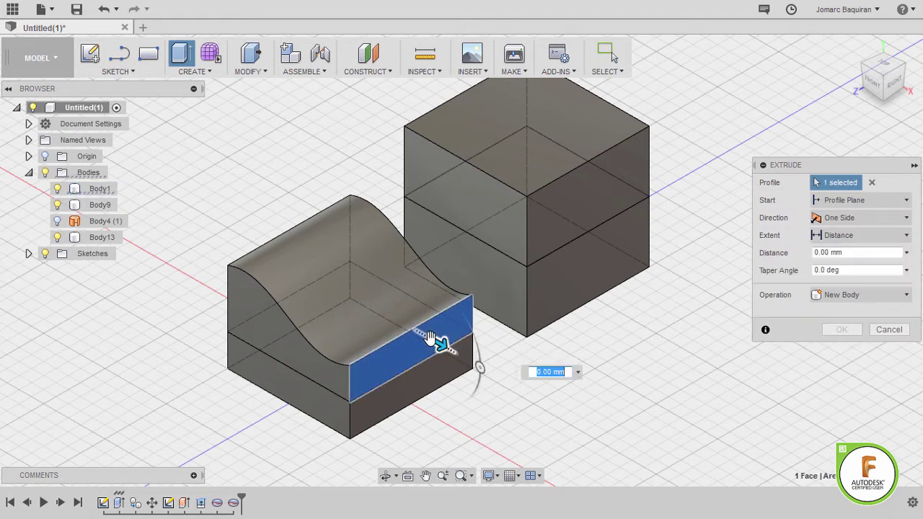
{"action": "left_click_drag", "start_coordinate": [442, 341], "coordinate": [469, 358]}
{"action": "type", "text": "17"}
{"action": "key", "text": "Return"}
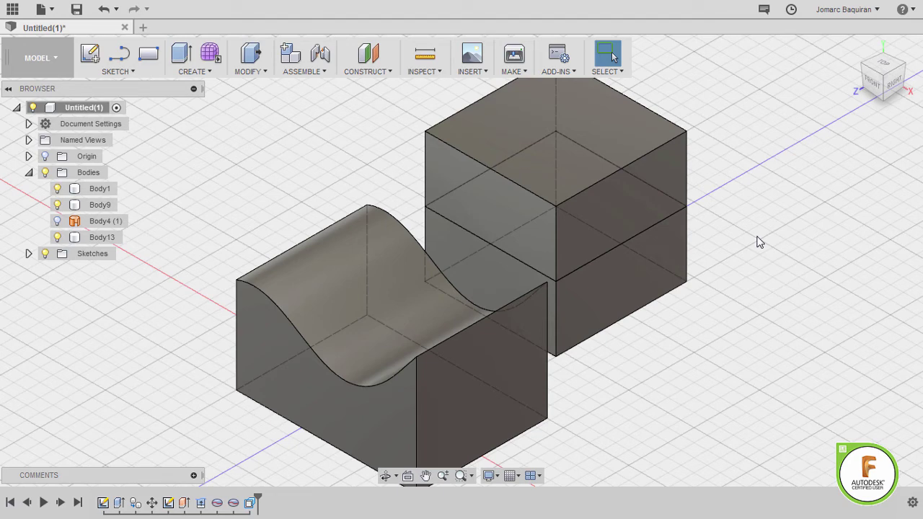
{"action": "type", "text": "s"}
{"action": "type", "text": "sh"}
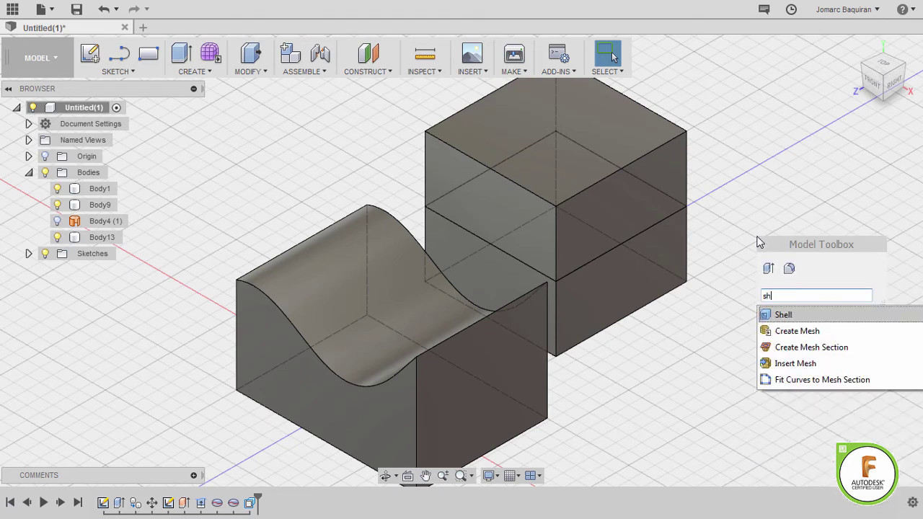
- Shell Body1 with a 1 mm inside thickness
{"action": "left_click", "coordinate": [782, 315]}
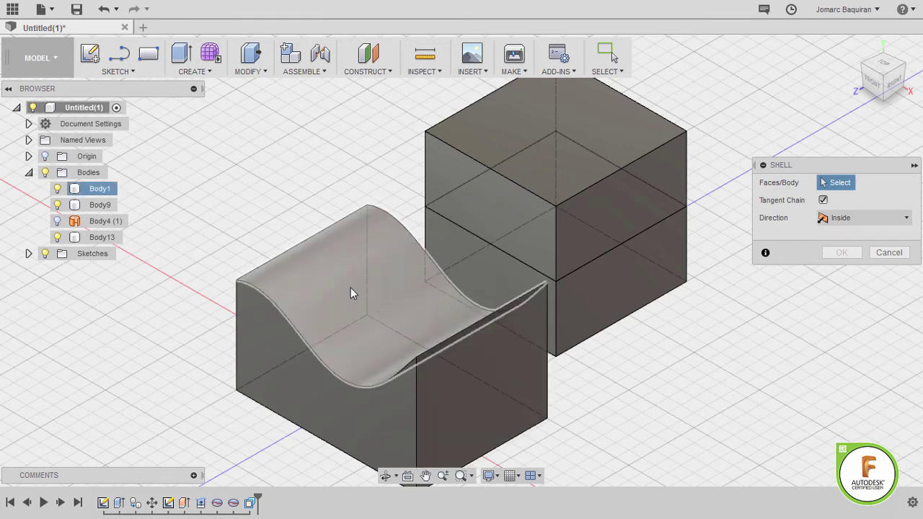
{"action": "left_click", "coordinate": [103, 193]}
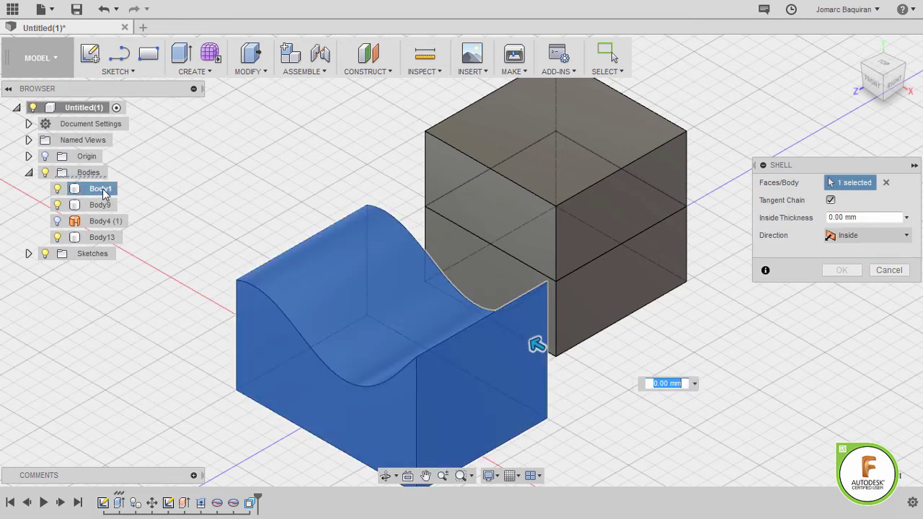
{"action": "left_click", "coordinate": [884, 217]}
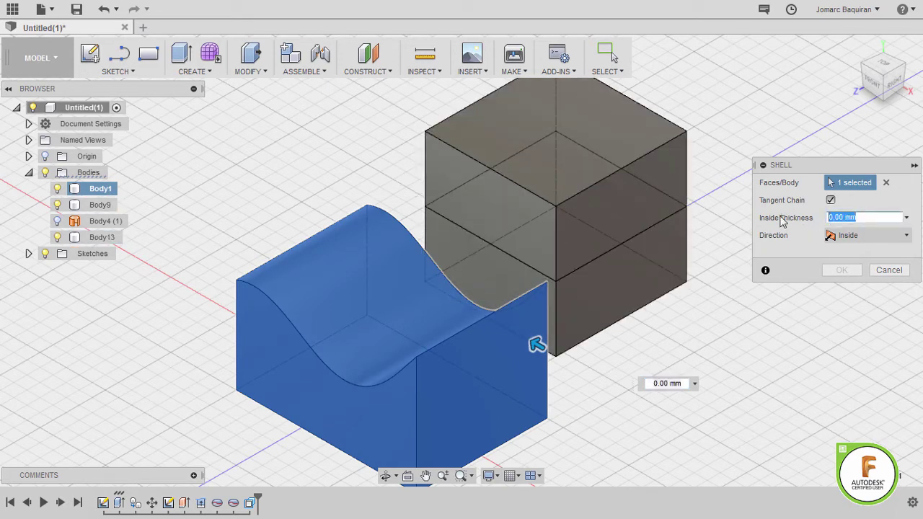
{"action": "type", "text": "1"}
{"action": "left_click", "coordinate": [845, 271]}
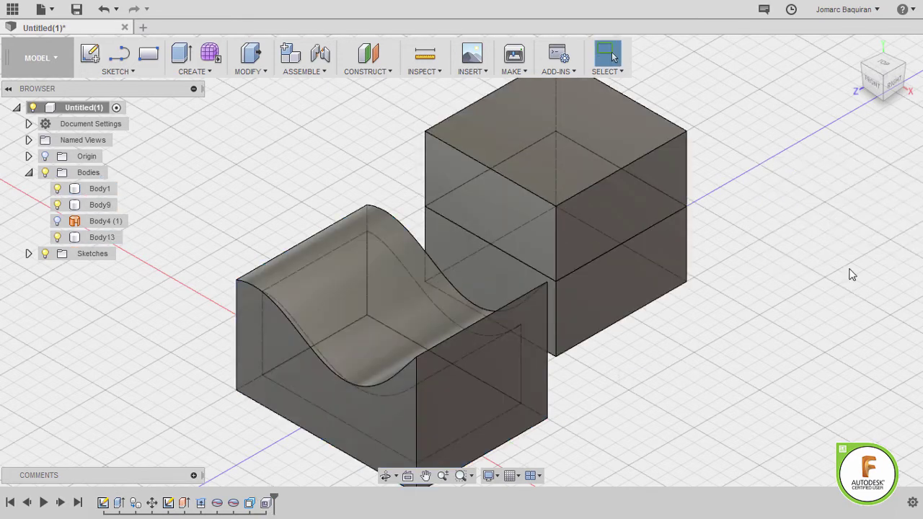
{"action": "left_click", "coordinate": [414, 292]}
{"action": "middle_click_drag", "start_coordinate": [414, 292], "coordinate": [435, 335]}
{"action": "left_click", "coordinate": [706, 286]}
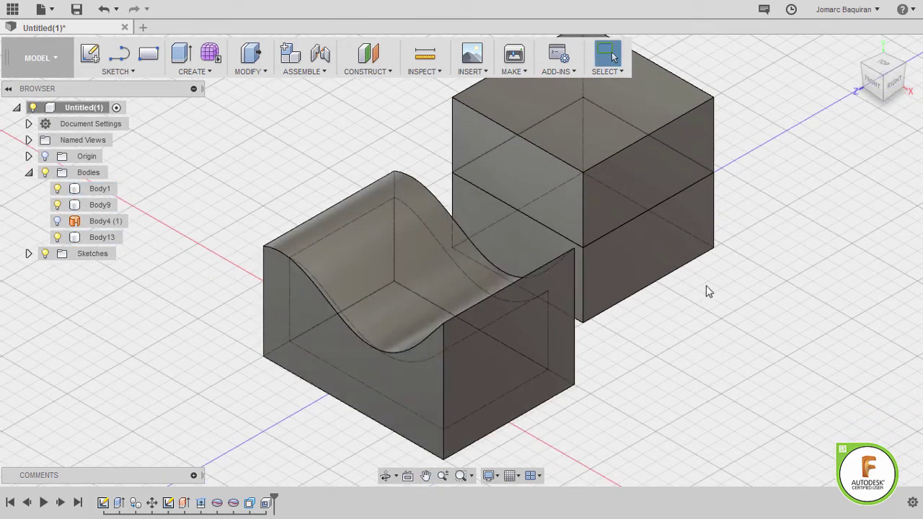
{"action": "left_click", "coordinate": [251, 72]}
- Split the shelled Body1 with Split Solid Body along its top front edge, creating Body14
{"action": "left_click", "coordinate": [291, 265]}
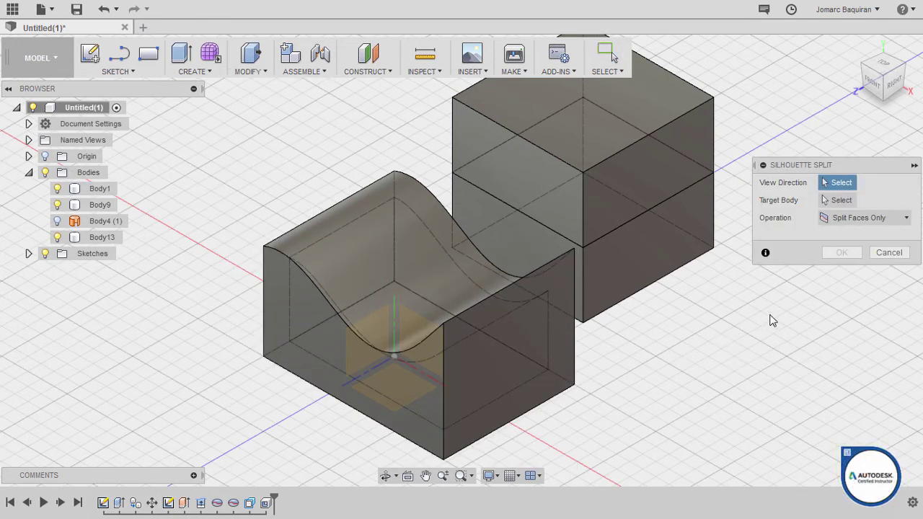
{"action": "left_click", "coordinate": [862, 220]}
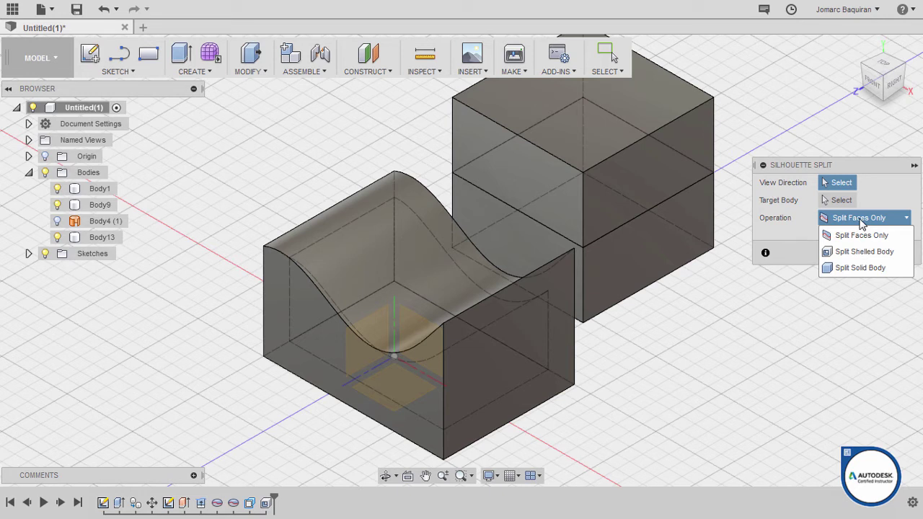
{"action": "left_click", "coordinate": [859, 269]}
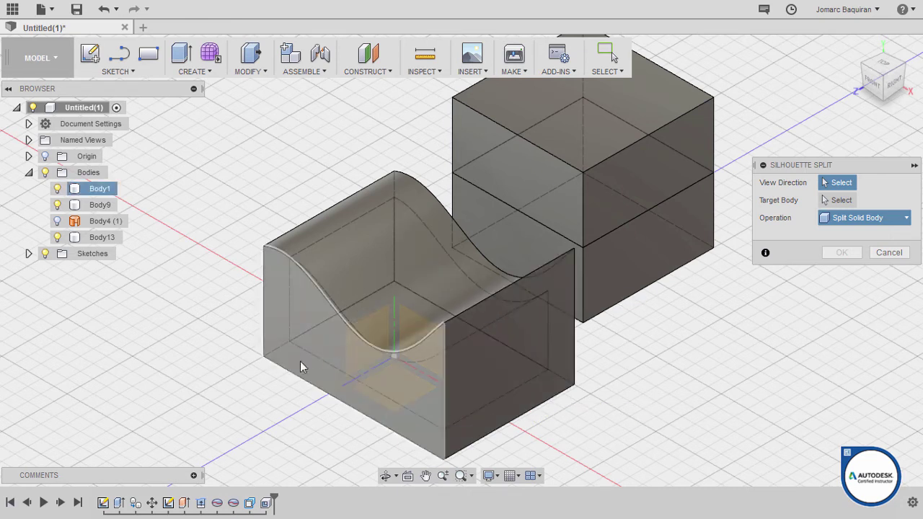
{"action": "left_click", "coordinate": [514, 289]}
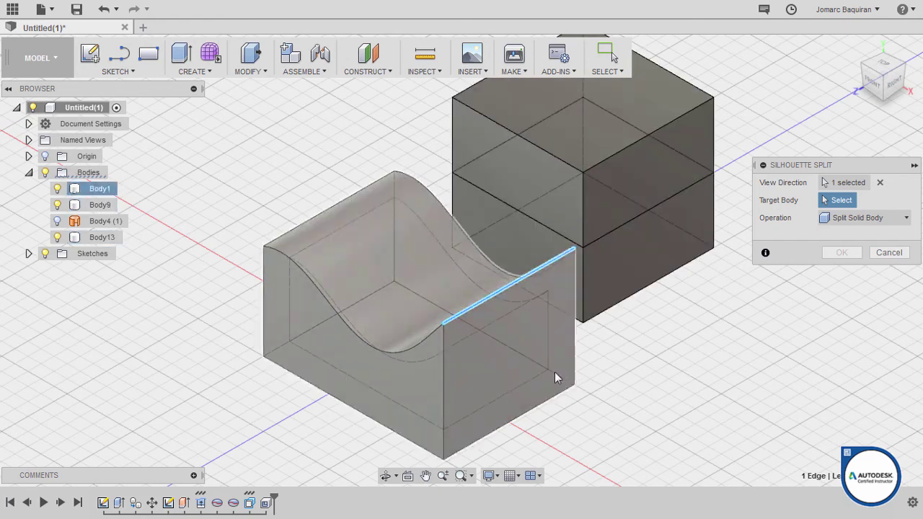
{"action": "left_click", "coordinate": [511, 360]}
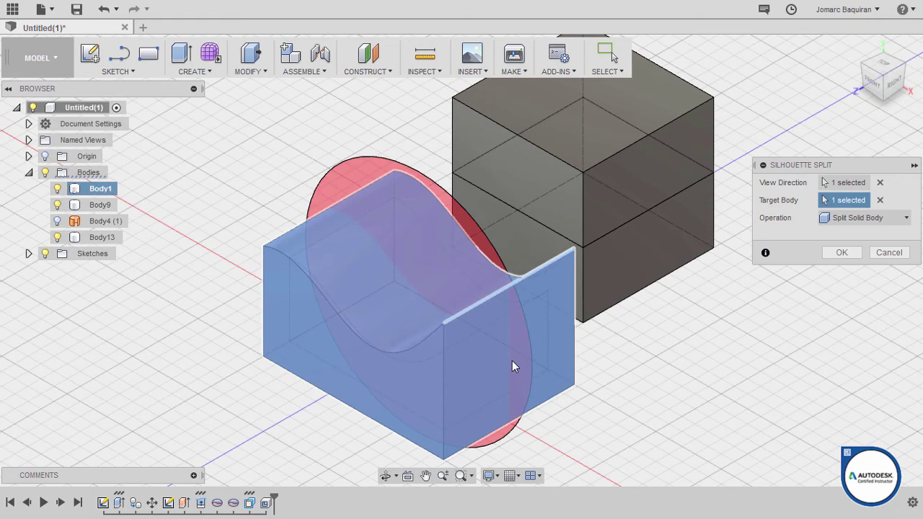
{"action": "middle_click_drag", "start_coordinate": [512, 360], "coordinate": [530, 319], "text": "shift"}
{"action": "left_click", "coordinate": [841, 252]}
{"action": "left_click", "coordinate": [854, 47]}
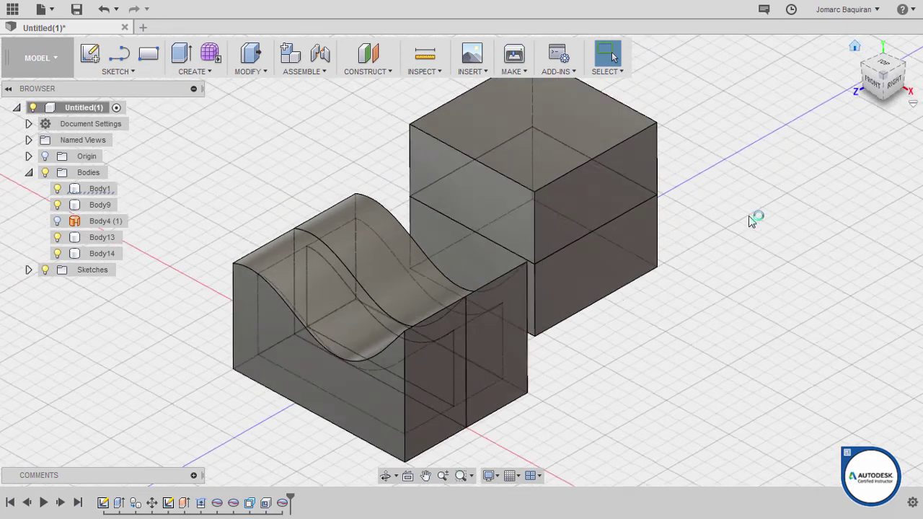